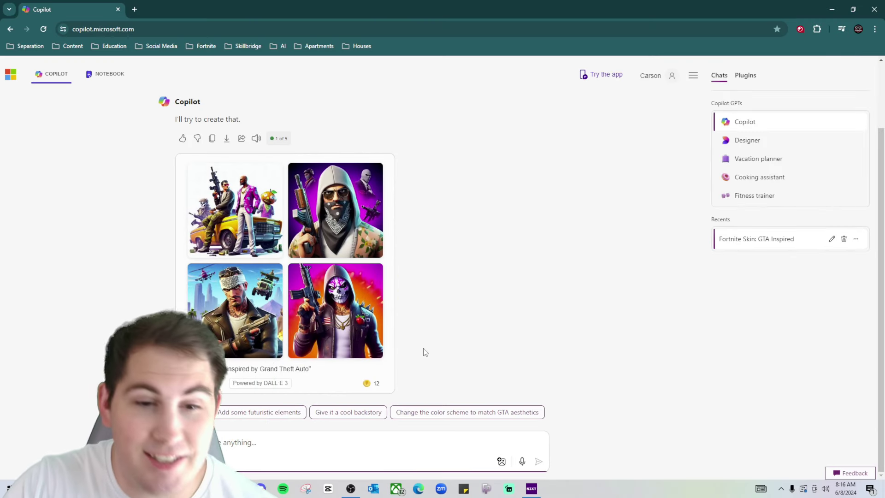
Enlarge the skull-masked hooded GTA skin, then the yellow car scene image
left_click(359, 319)
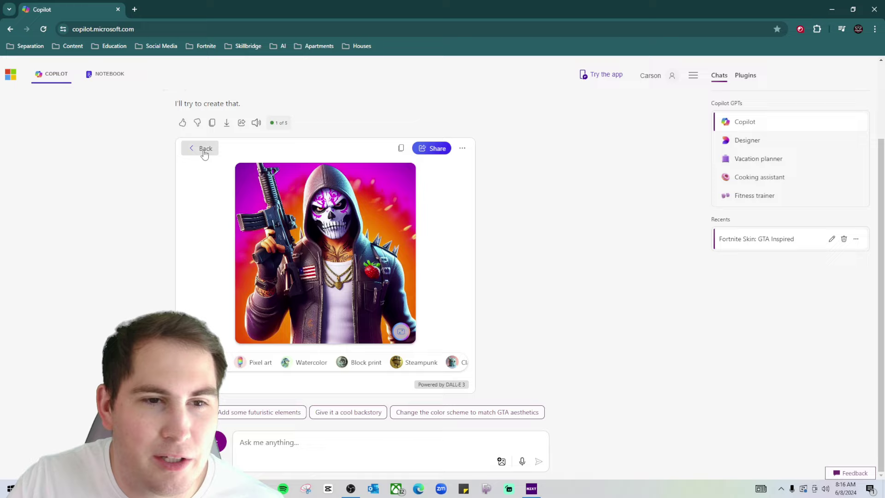
left_click(205, 149)
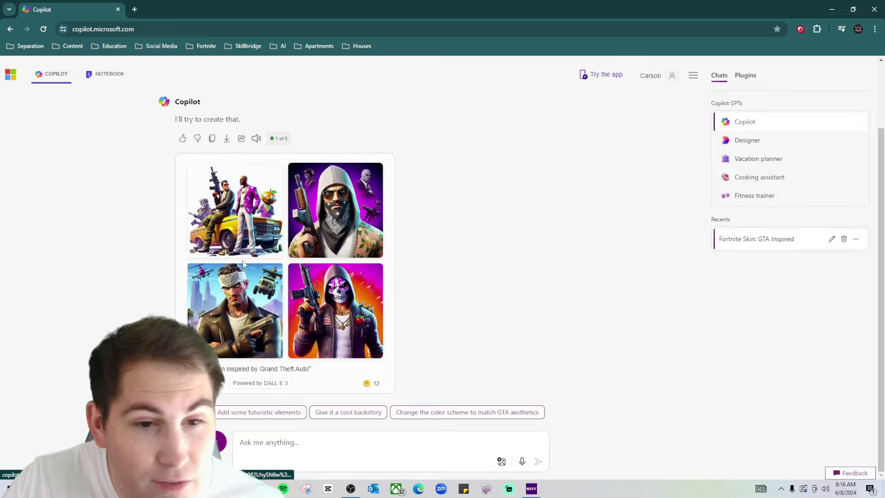
left_click(250, 216)
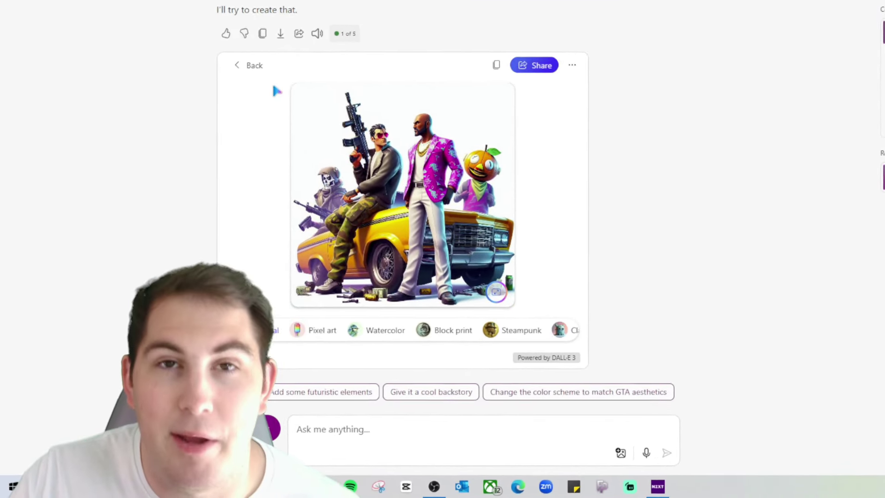
Return to the GTA grid, then view the bottom-right Minecraft skin enlarged and go back
left_click(270, 37)
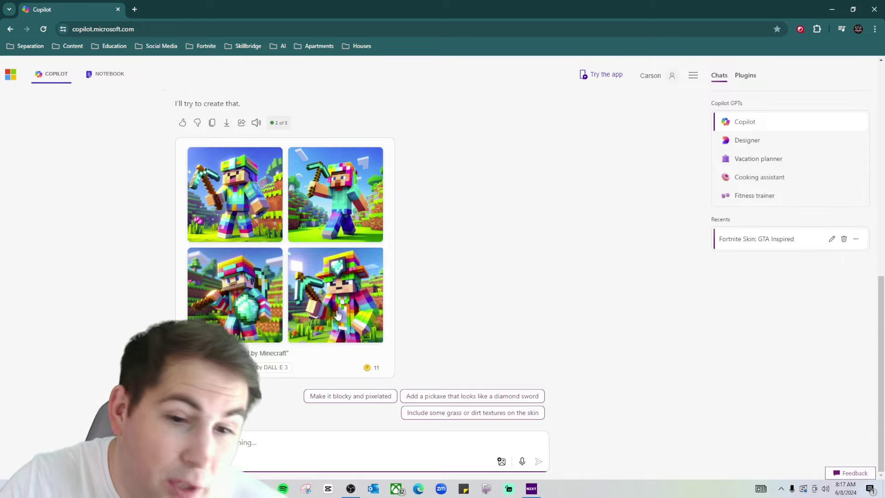
left_click(358, 305)
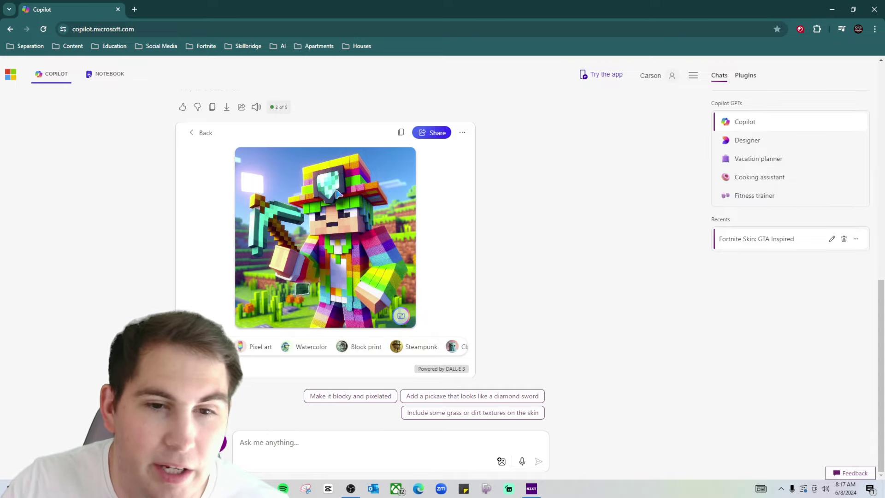
left_click(201, 136)
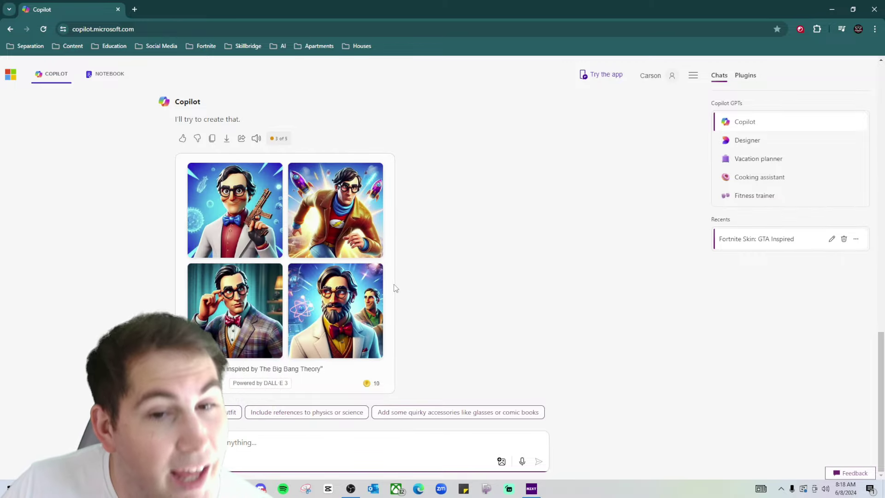
View the pistol-holding scientist and rocket-themed Big Bang Theory skins enlarged, returning to the grid each time
left_click(207, 210)
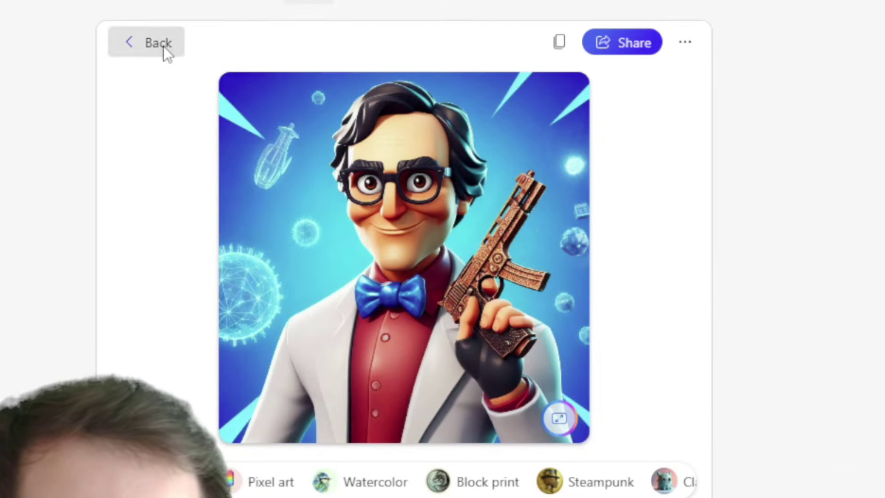
left_click(158, 42)
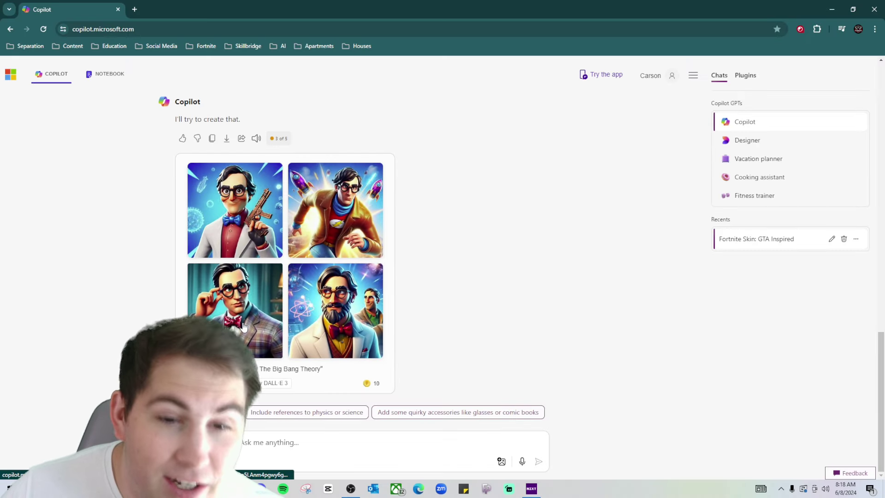
left_click(348, 237)
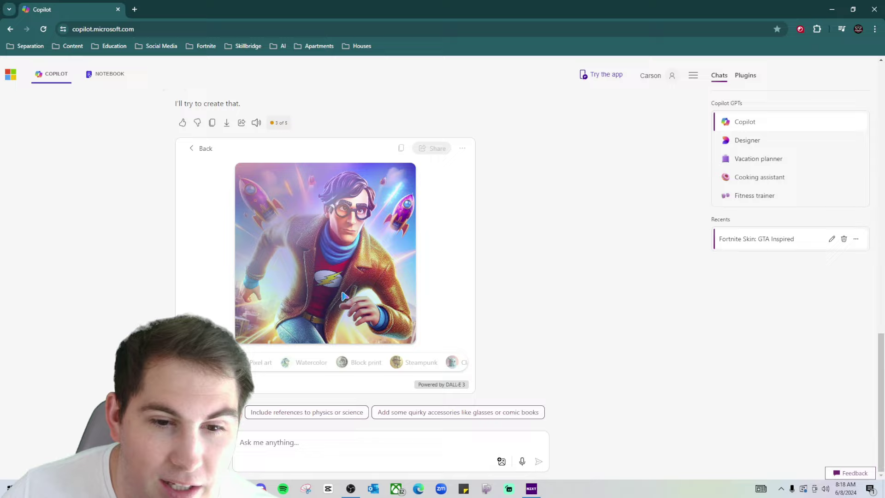
left_click(196, 151)
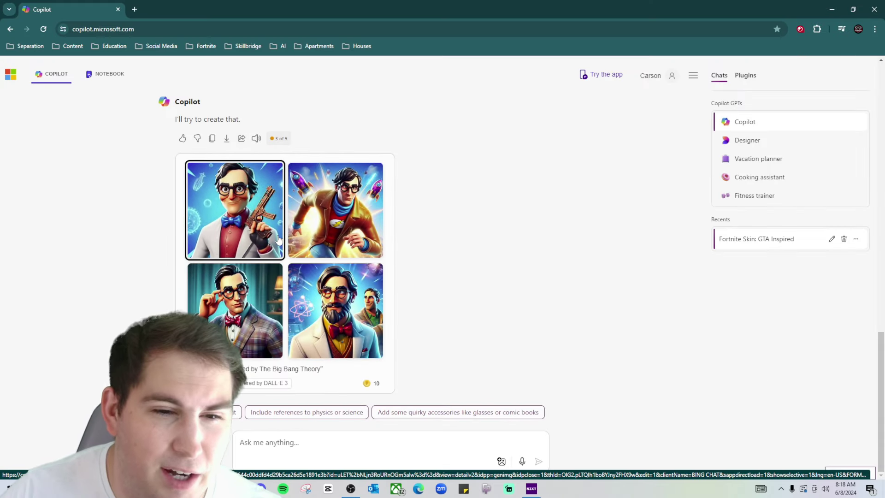
left_click(273, 235)
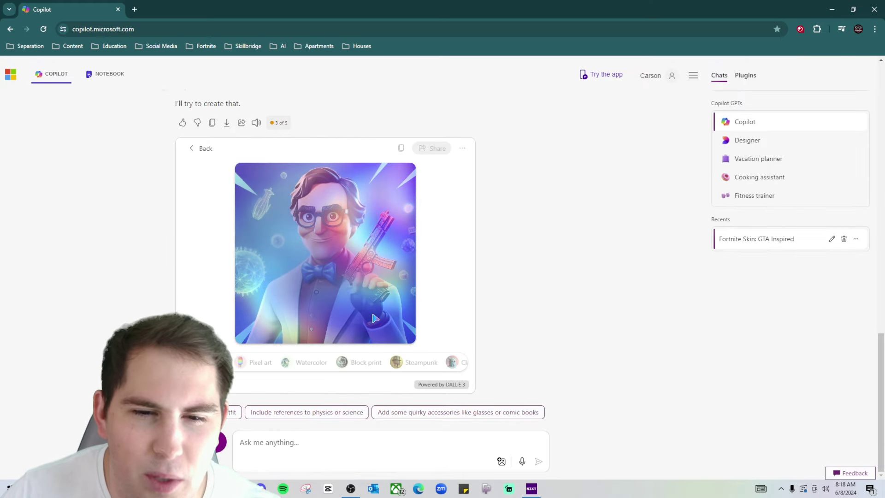
left_click(200, 149)
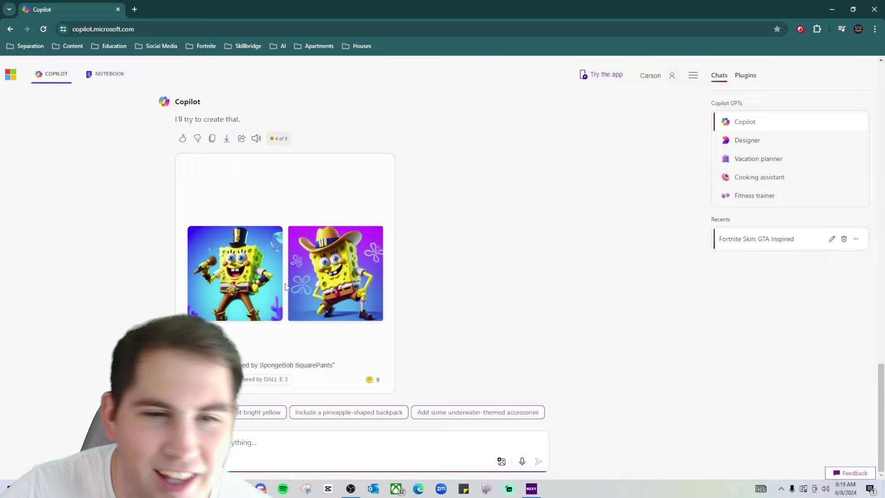
Enlarge the first SpongeBob-inspired skin image
left_click(254, 281)
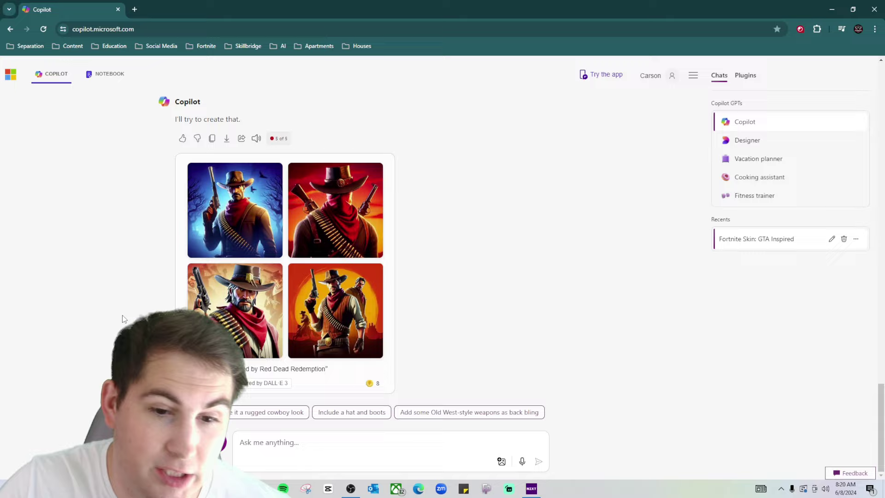
Open one of the Red Dead Redemption cowboy skins in the image viewer
left_click(315, 328)
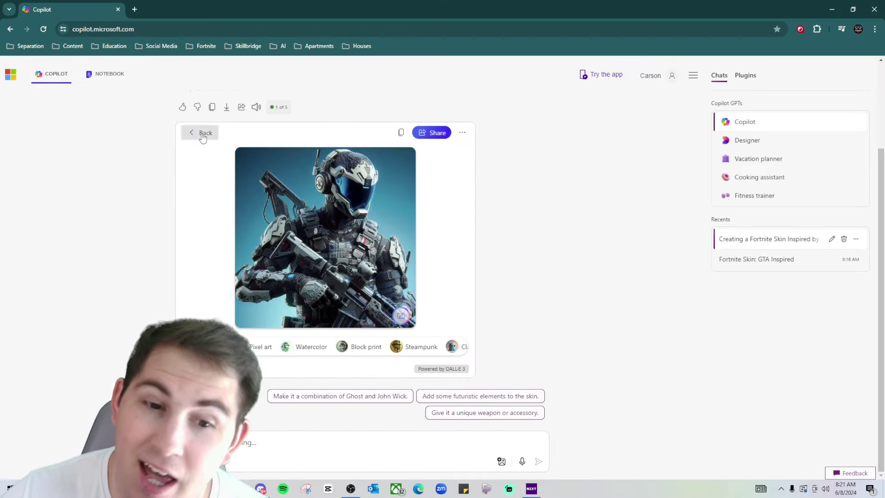
Return to the Call of Duty grid, view the bottom-left soldier skin enlarged, then go back
left_click(203, 135)
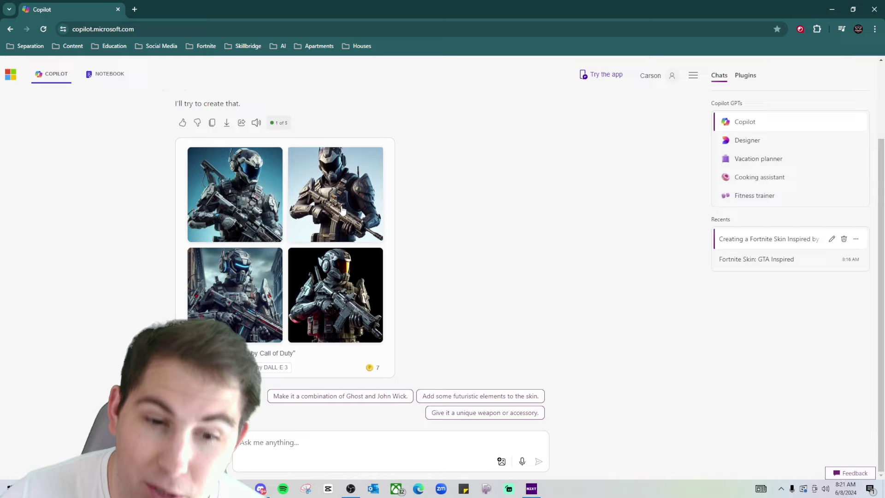
left_click(263, 316)
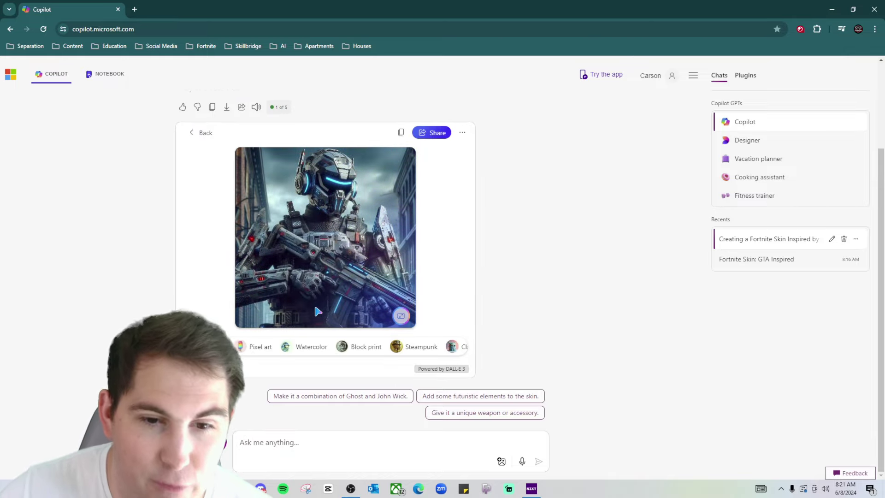
left_click(204, 132)
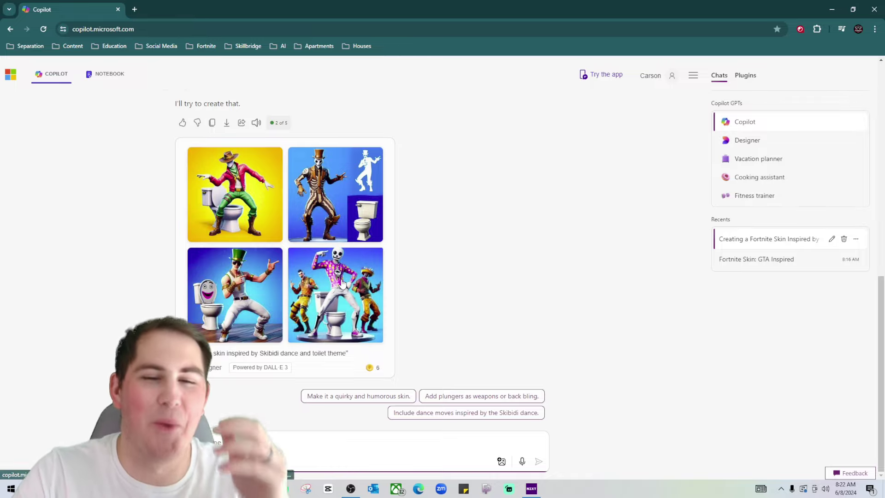
View the toilet-dancing skeleton and green top hat dancer Skibidi skins enlarged, then return to the grid
left_click(298, 339)
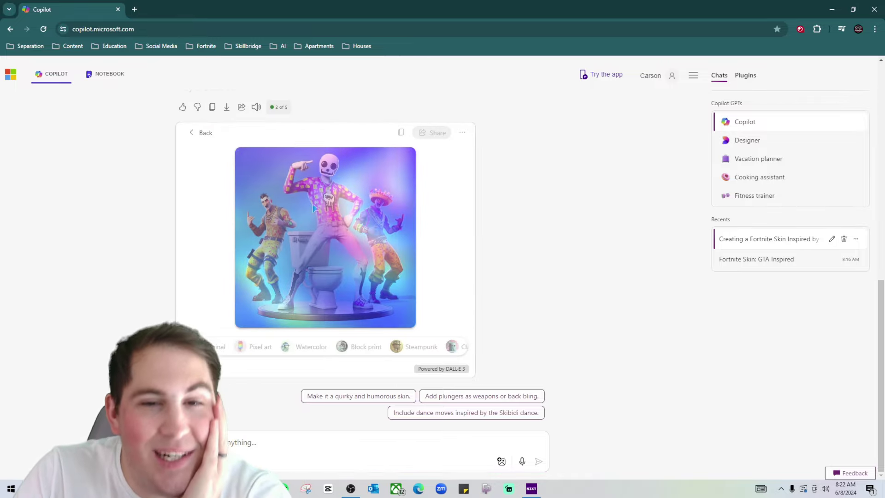
scroll(386, 271, "up", 2)
scroll(386, 272, "down", 2)
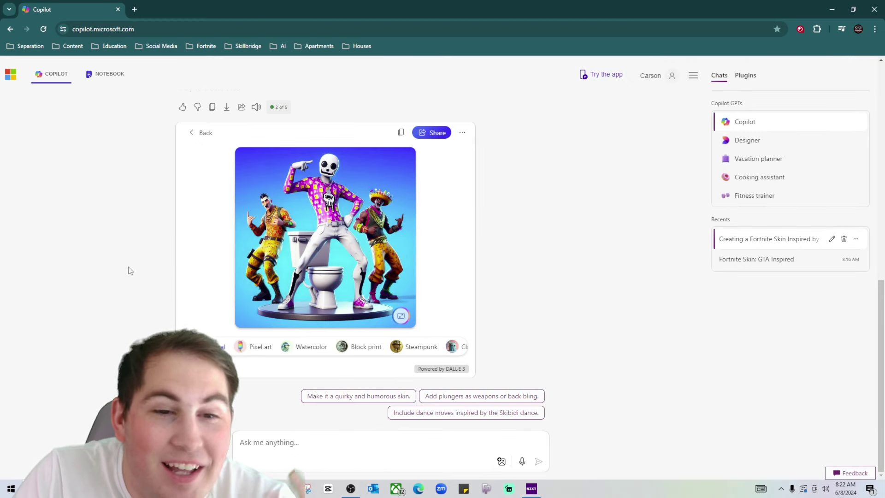
left_click(201, 132)
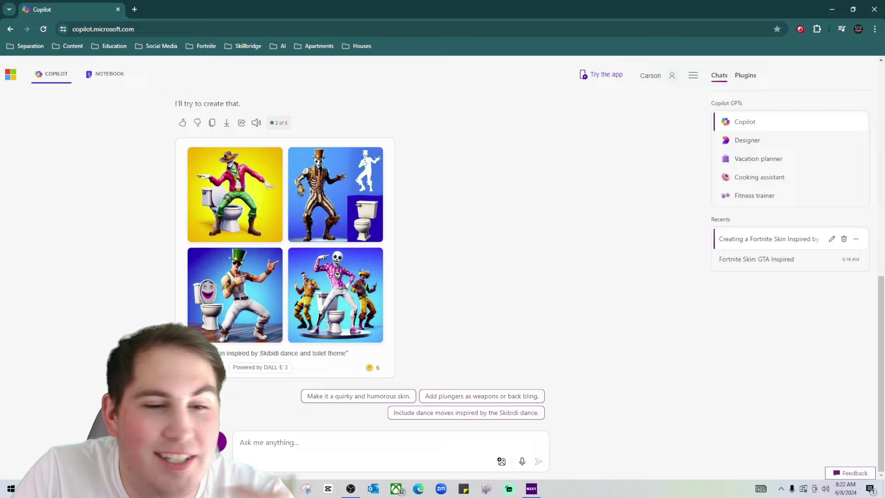
left_click(329, 178)
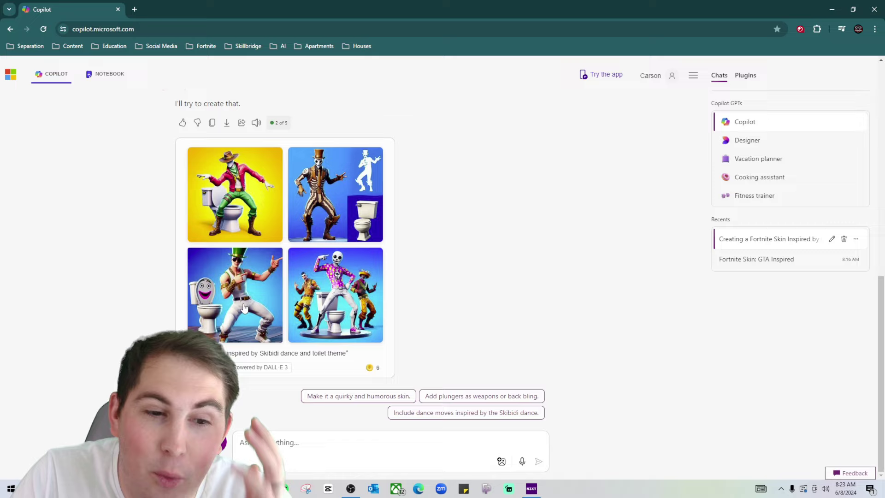
left_click(239, 312)
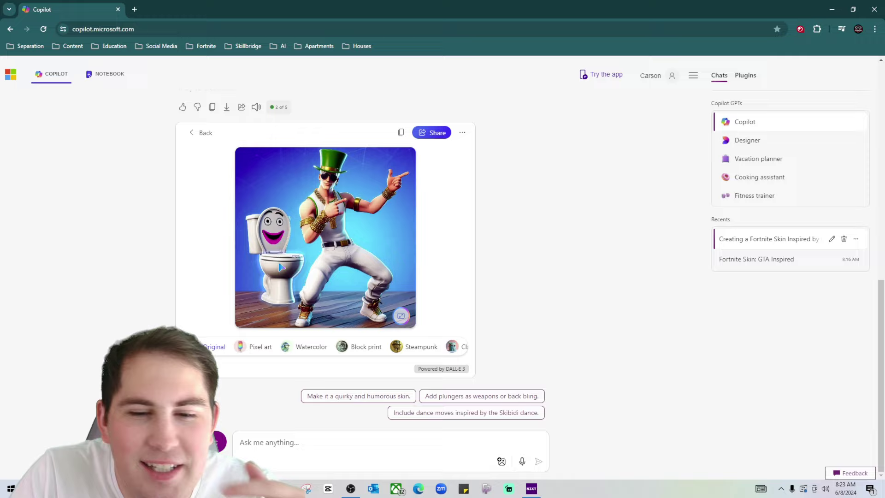
left_click(207, 141)
left_click(229, 295)
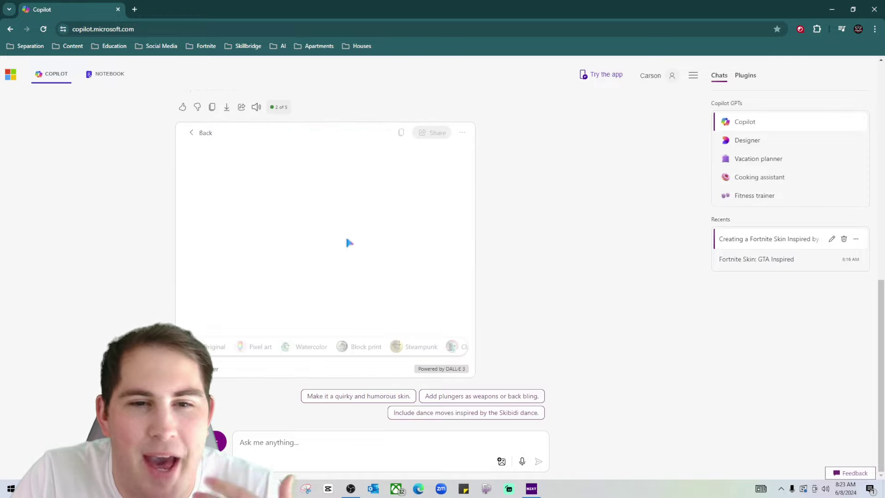
left_click(205, 135)
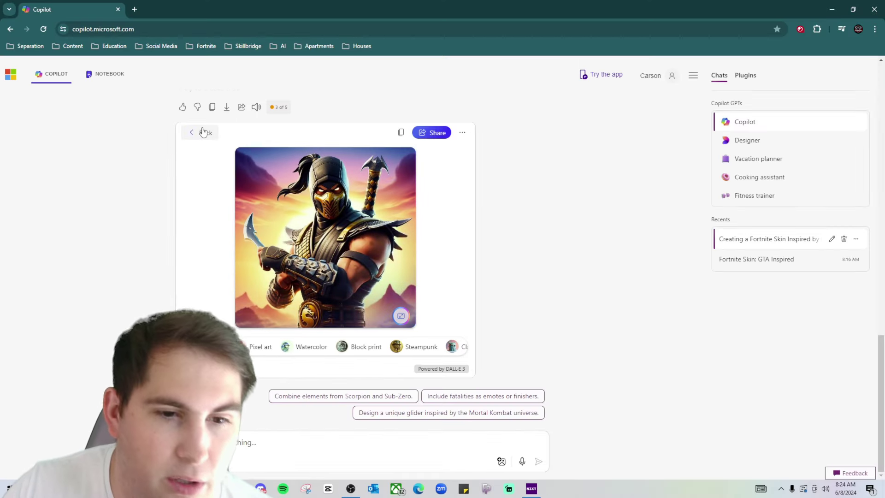
Return from the image viewer to the Mortal Kombat ninja skin grid
left_click(201, 132)
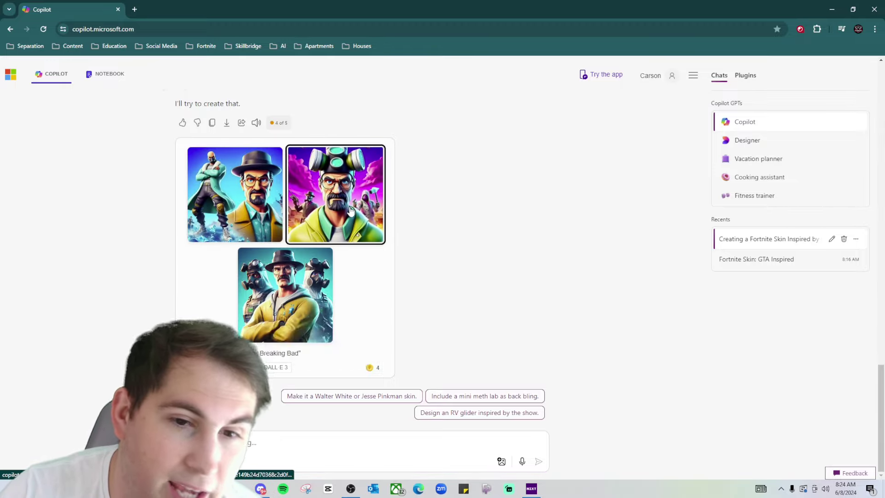
Enlarge the gas-mask Breaking Bad skin image
left_click(316, 256)
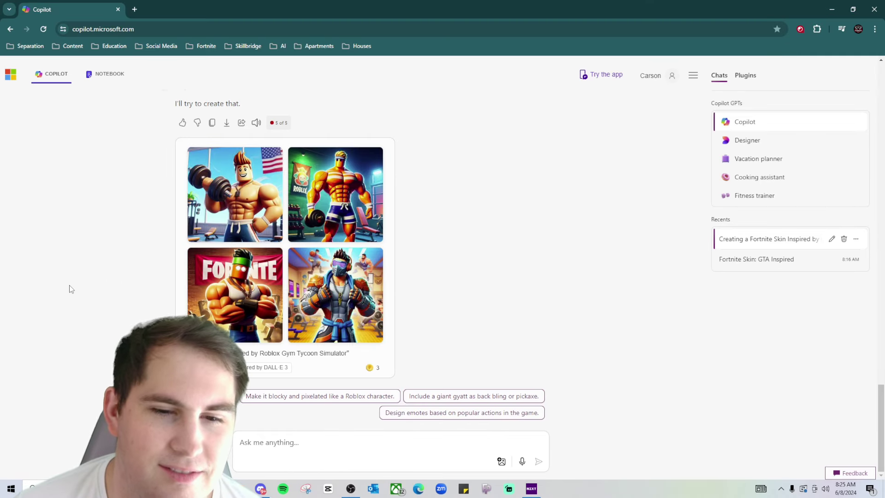
View the dumbbell-lifting and masked fighter gym skins enlarged, returning to the grid after each
left_click(269, 201)
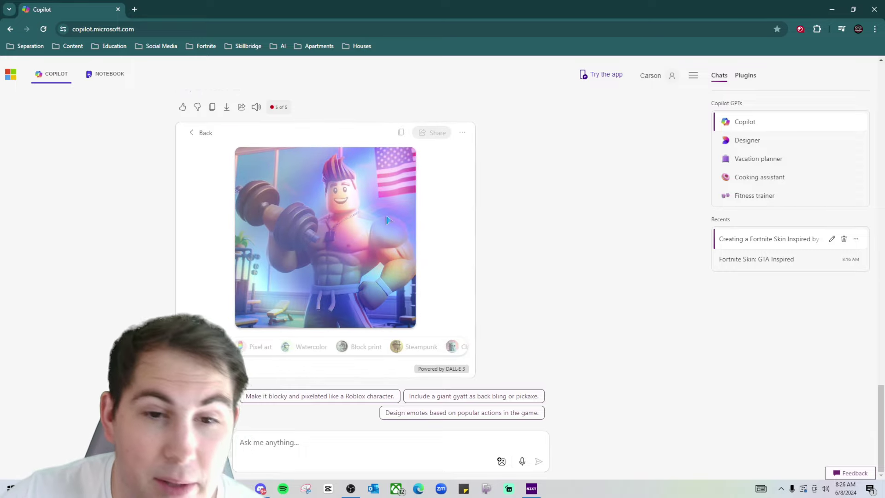
left_click(207, 132)
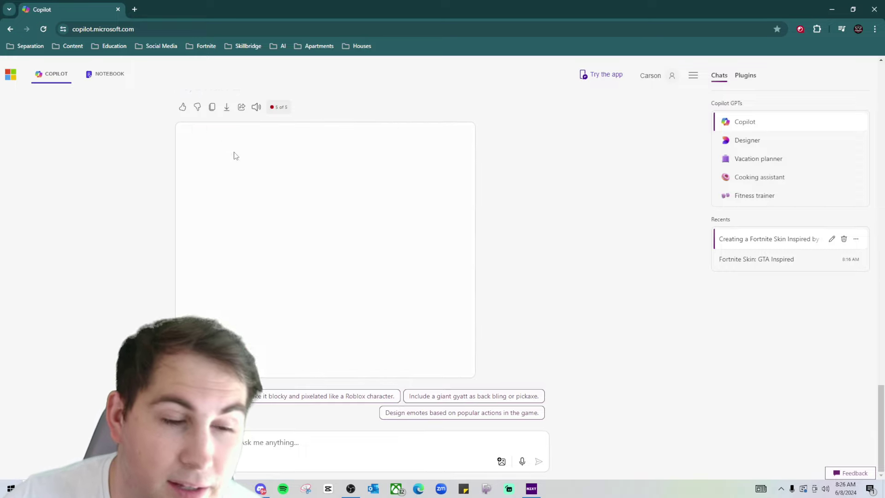
left_click(335, 313)
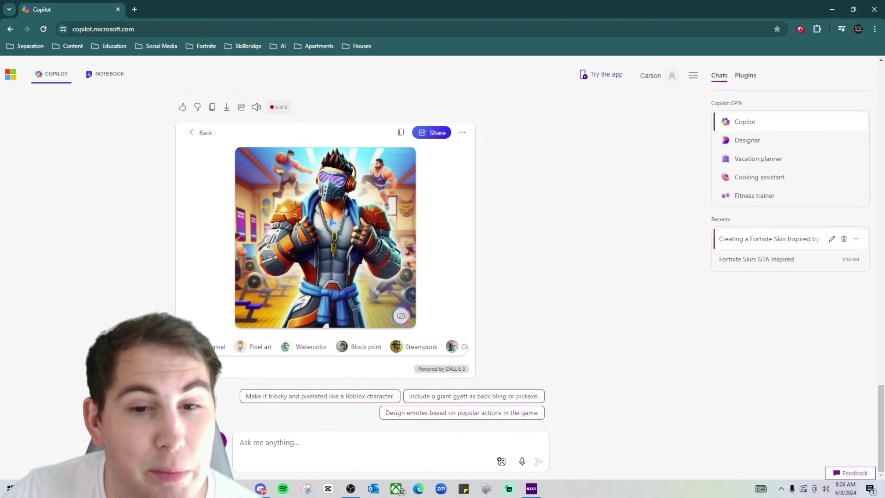
left_click(204, 131)
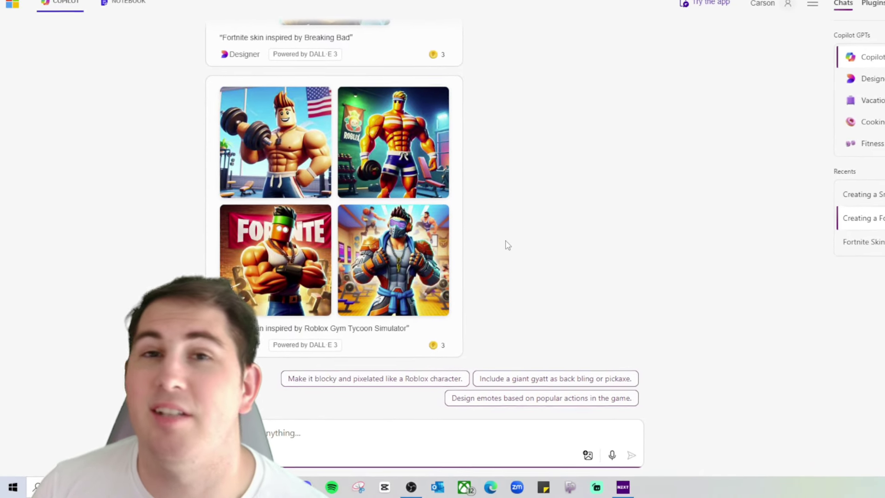